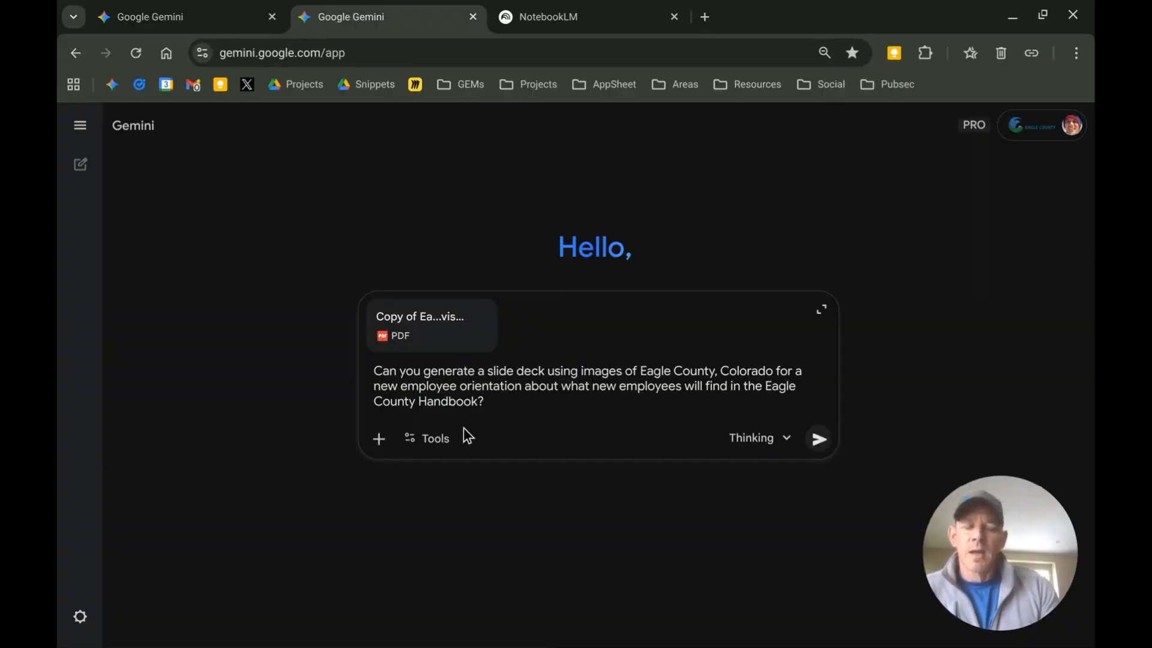
- Enable Canvas for the prepared slide deck prompt with the attached handbook PDF and submit it
left_click(447, 442)
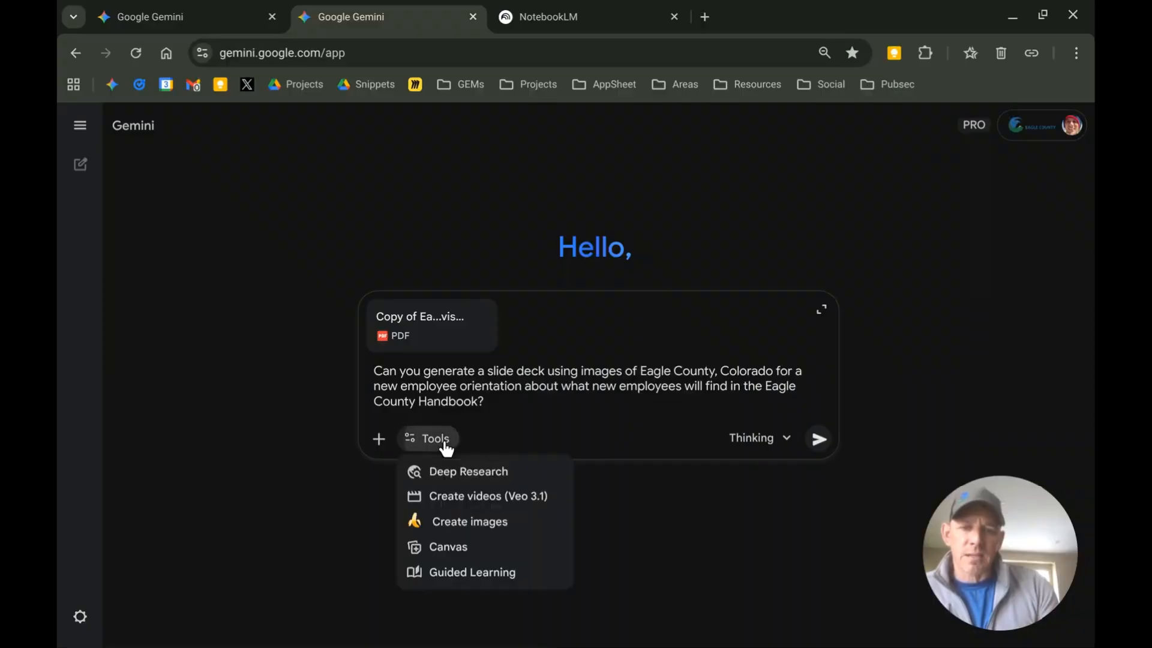
left_click(449, 547)
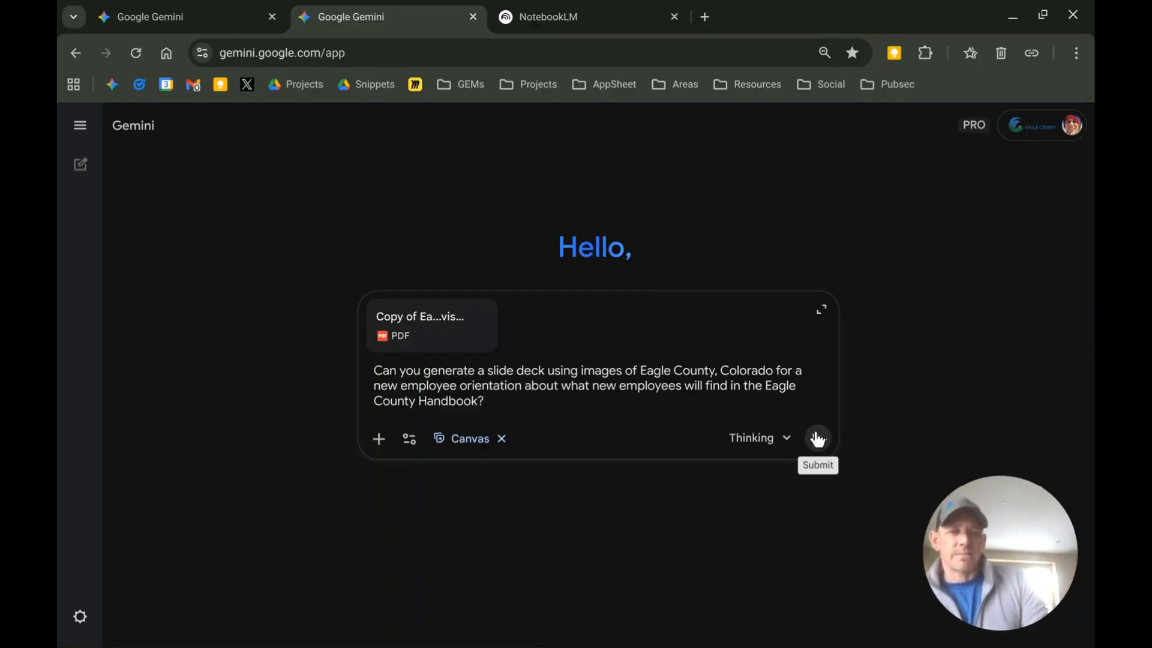
left_click(818, 438)
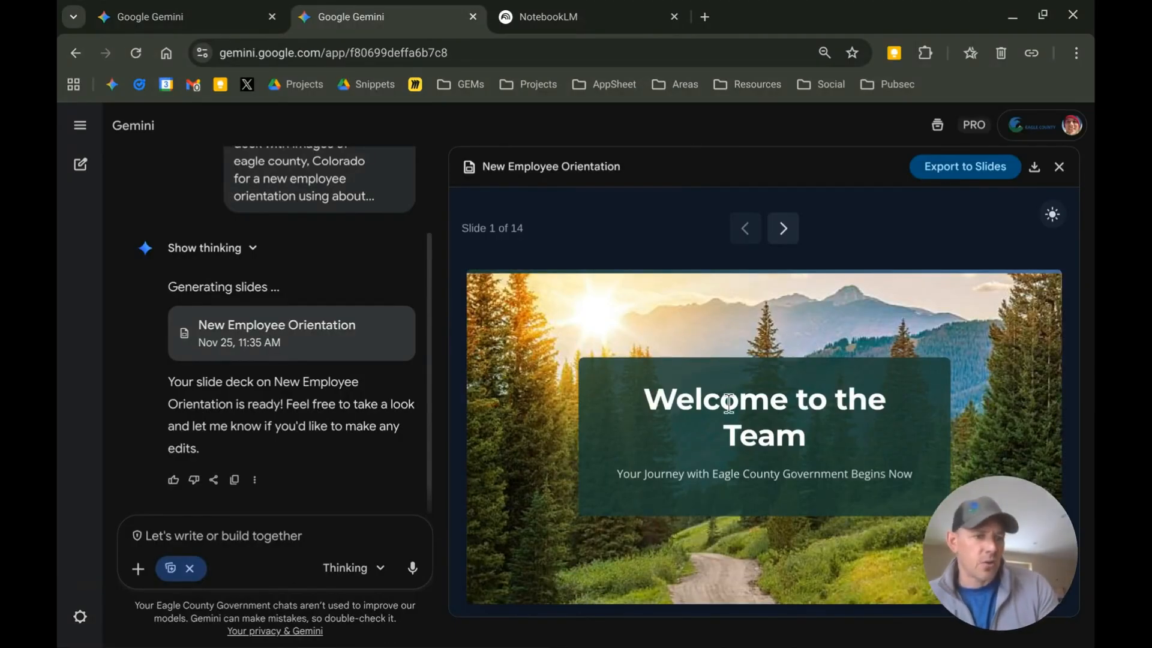
- Review the generated New Employee Orientation deck slide by slide through to the Image Sources slide
left_click(795, 240)
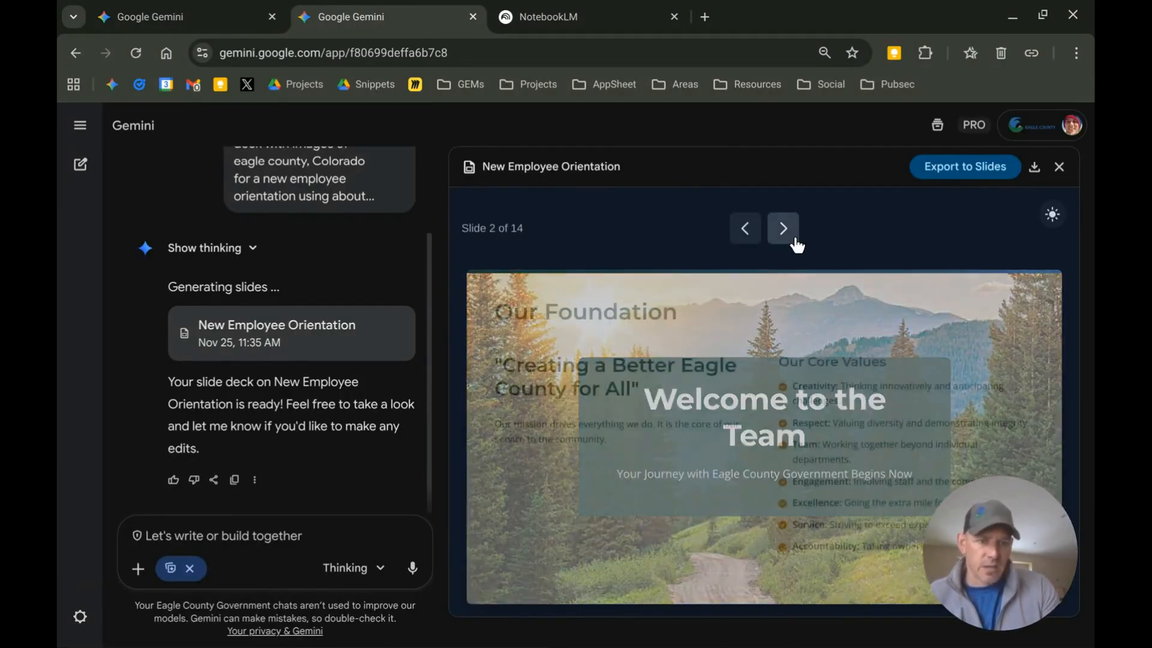
left_click(796, 242)
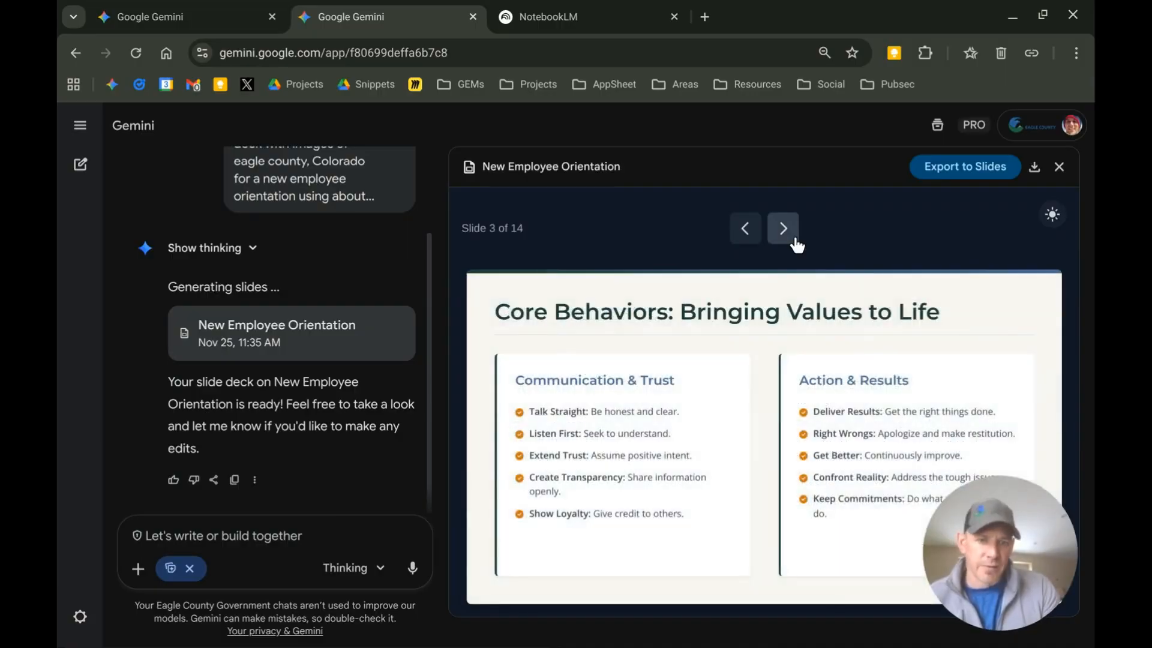
left_click(797, 242)
left_click(796, 243)
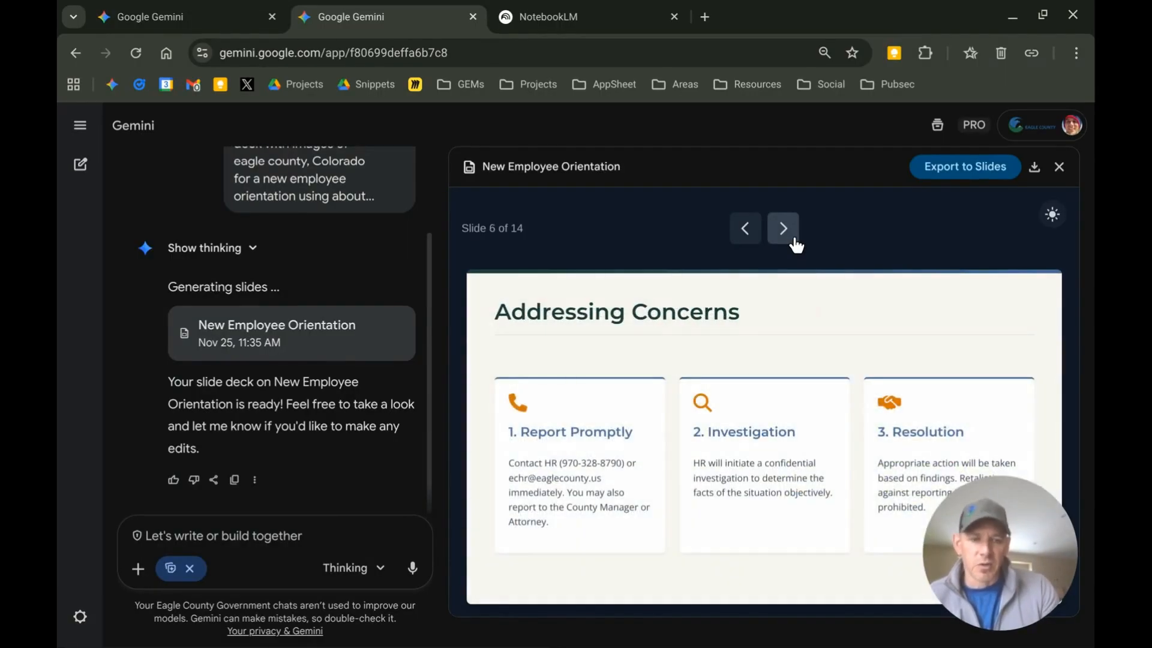
left_click(796, 243)
left_click(796, 243)
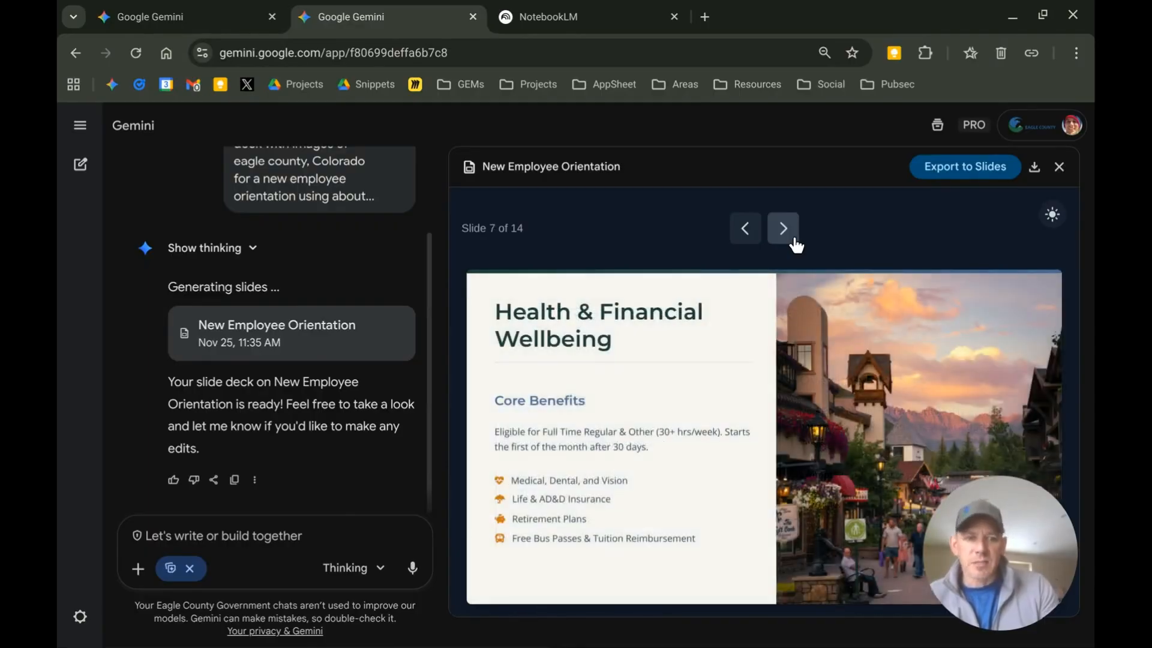
left_click(793, 244)
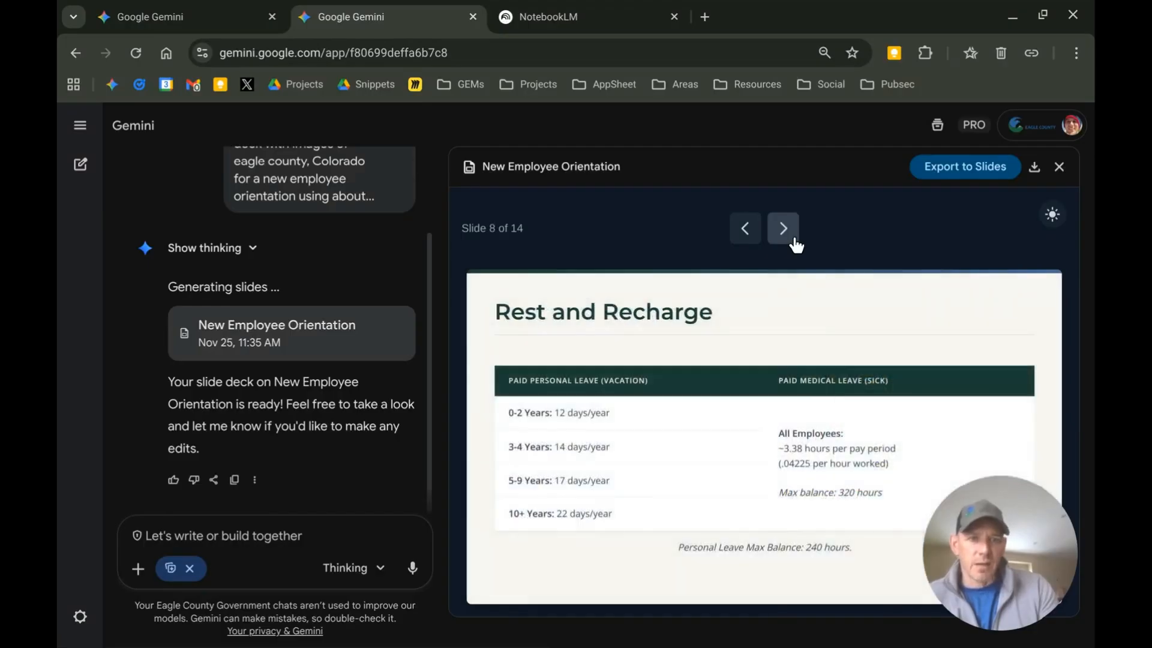
left_click(789, 244)
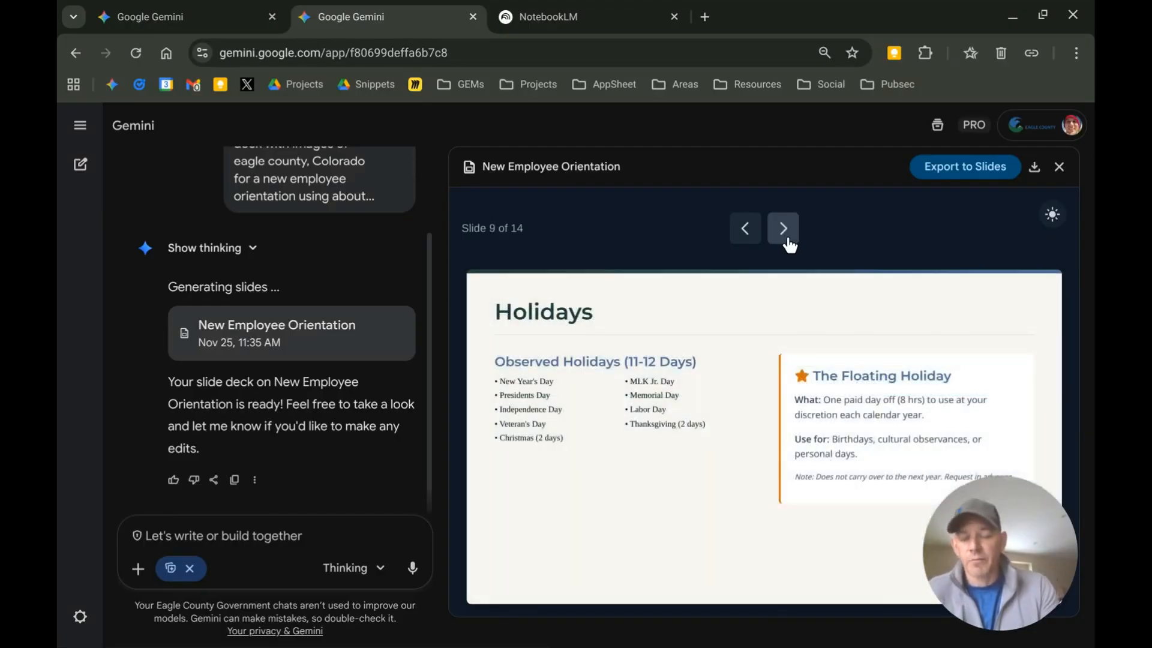
left_click(788, 245)
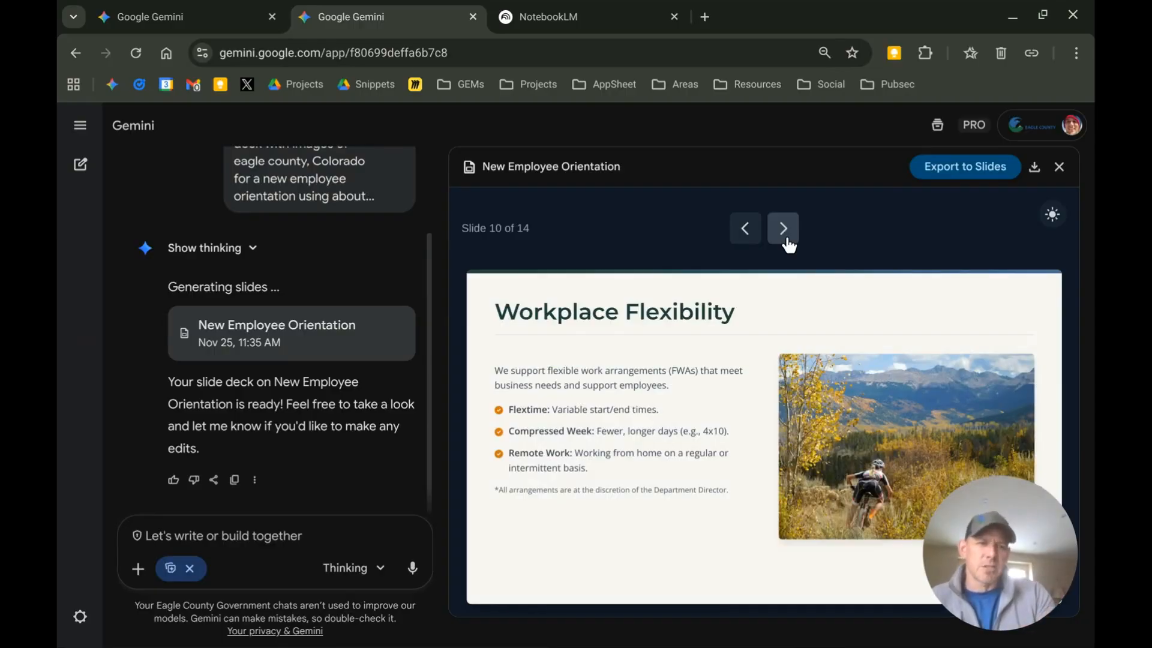
left_click(788, 245)
left_click(787, 244)
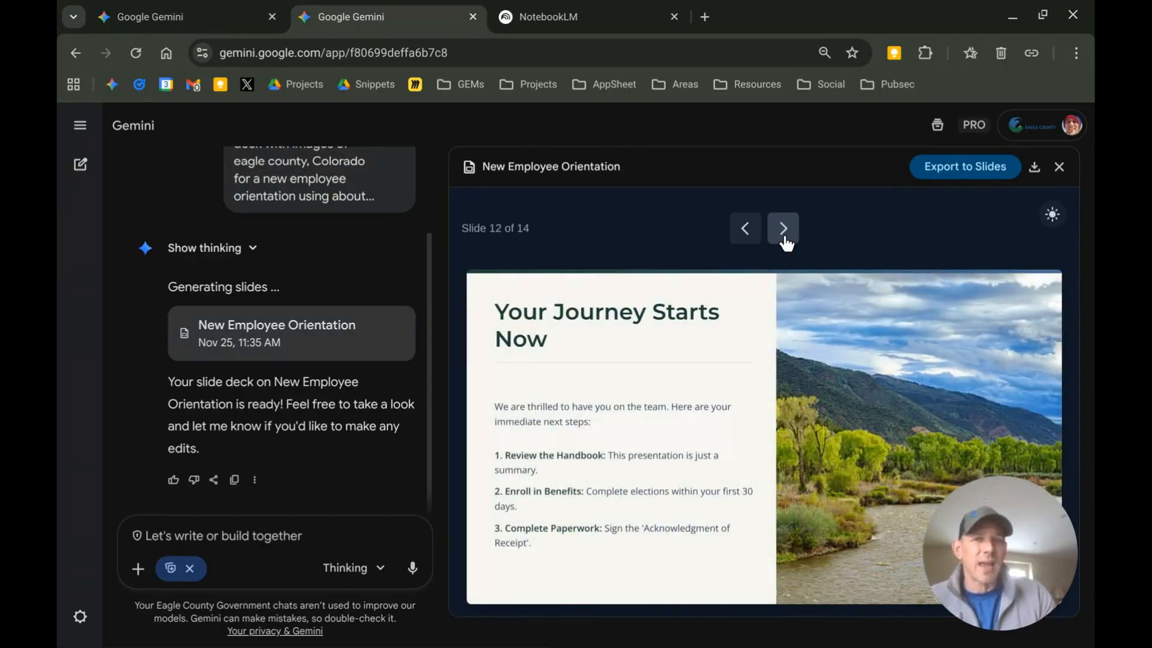
left_click(786, 243)
left_click(784, 242)
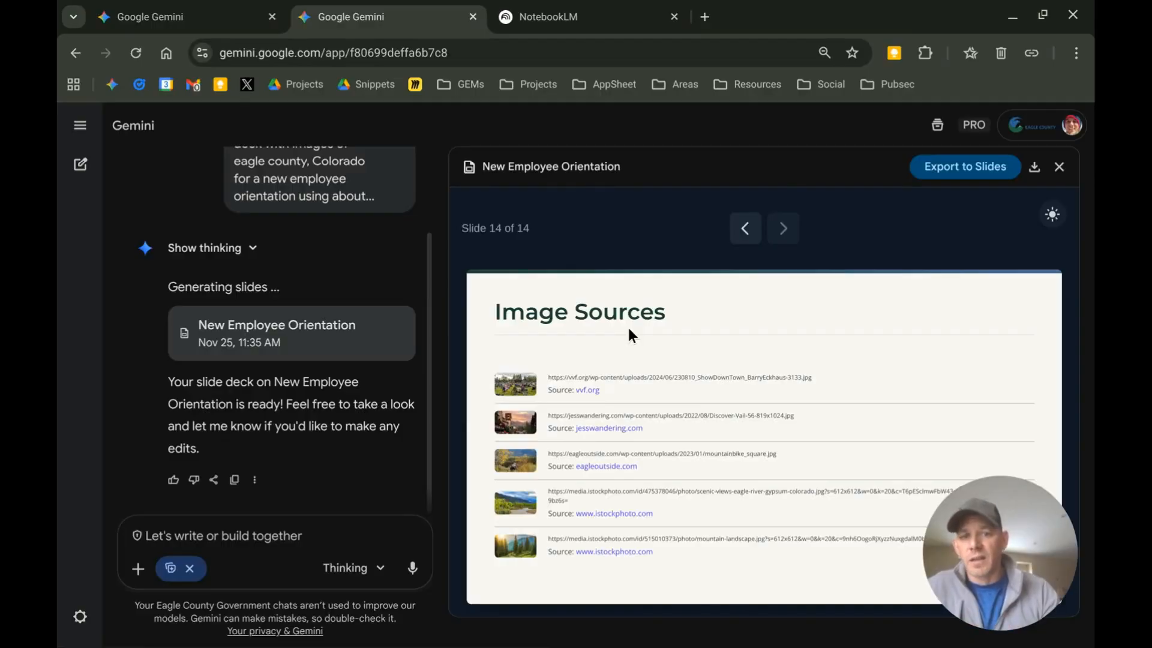
- Export the New Employee Orientation deck to Google Slides and check that the Report Promptly text on the Addressing Concerns slide is editable
left_click(960, 171)
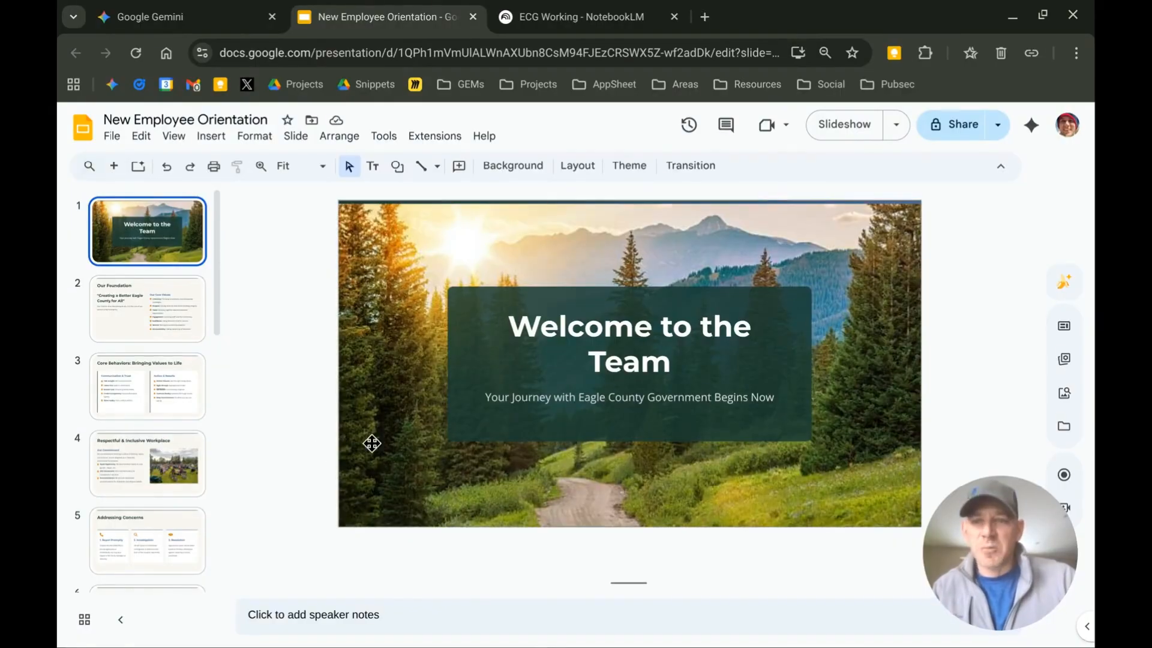
left_click(162, 456)
left_click(149, 520)
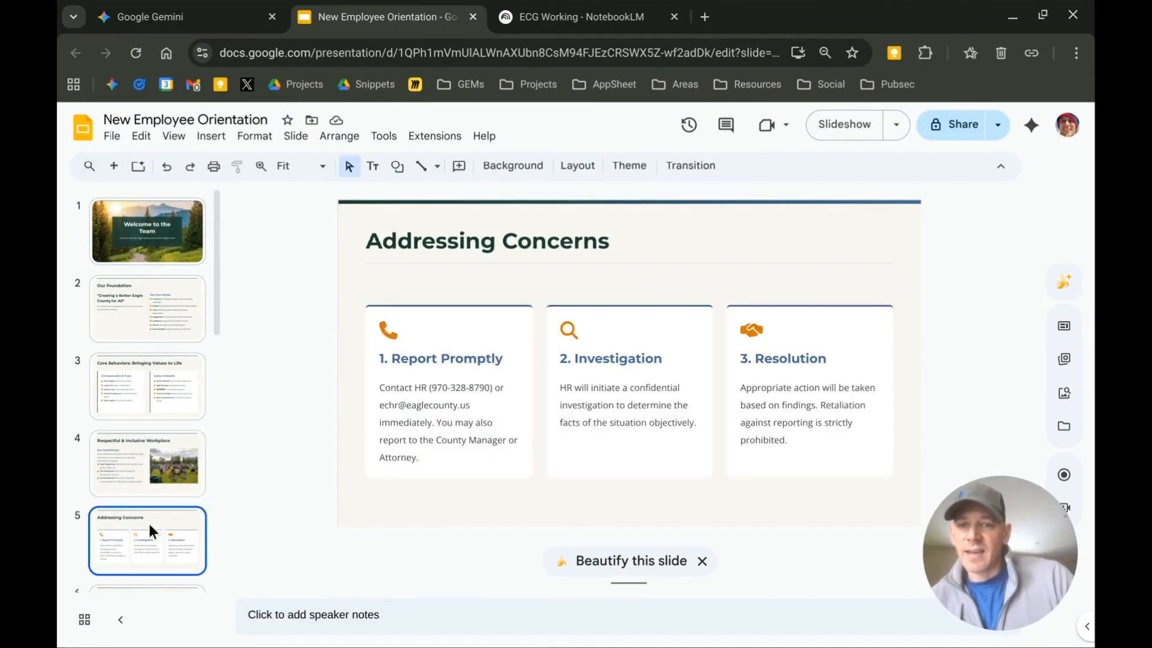
left_click(436, 385)
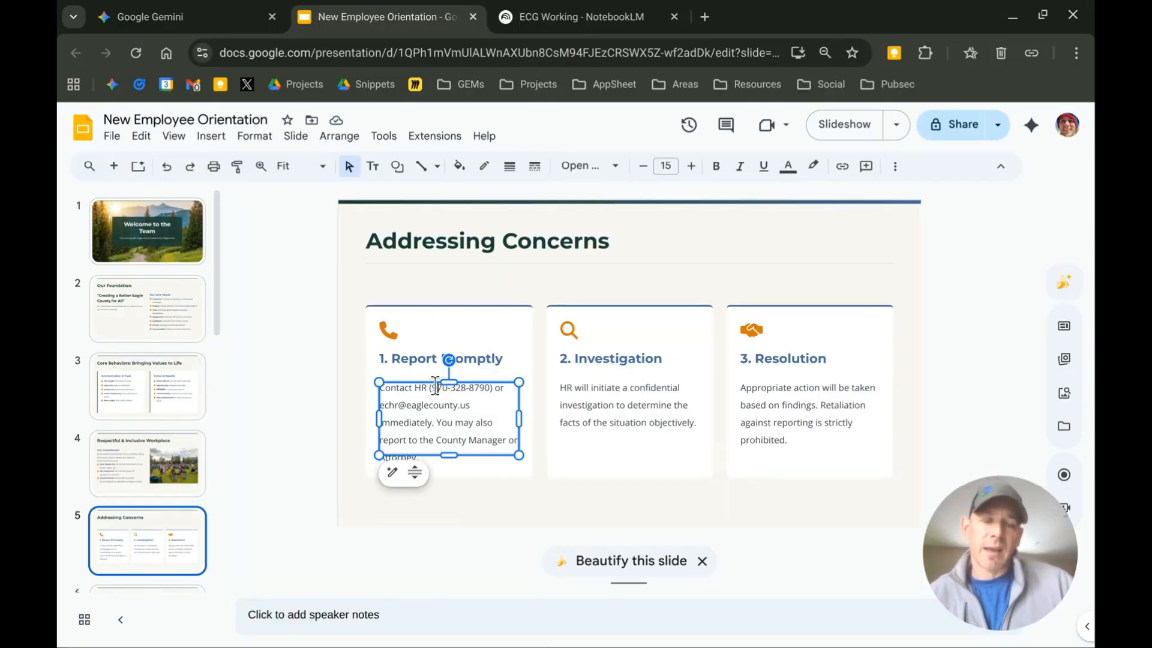
left_click(259, 376)
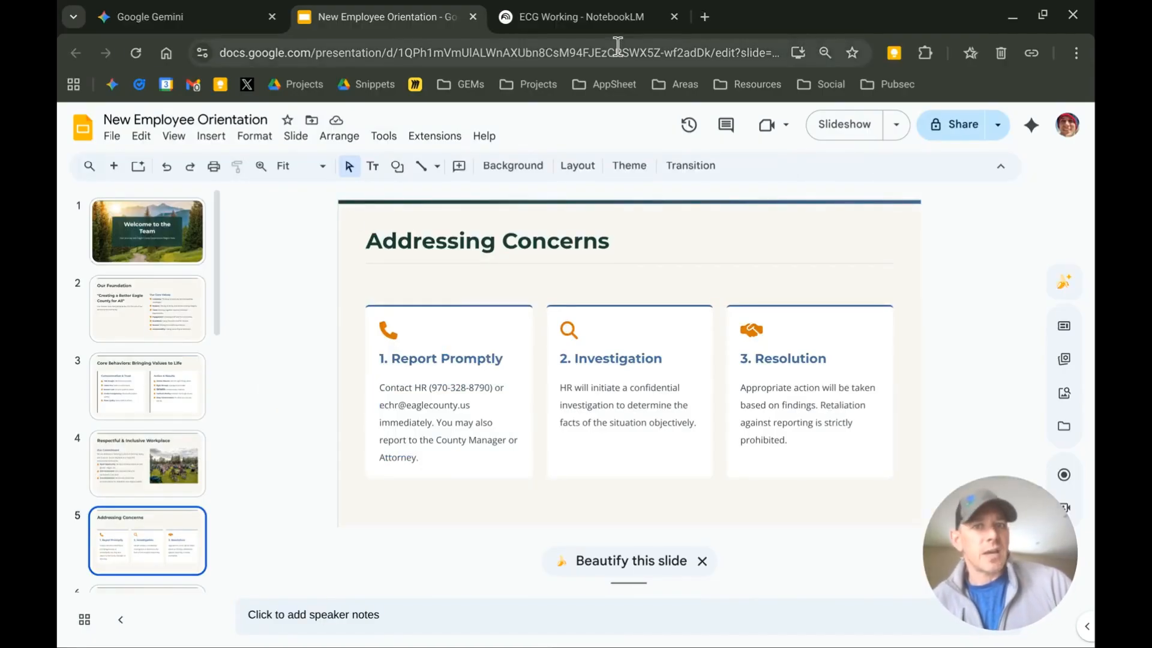
- Switch to the ECG Working notebook in NotebookLM and upload the Eagle County employee handbook PDF from Downloads as a source
left_click(621, 16)
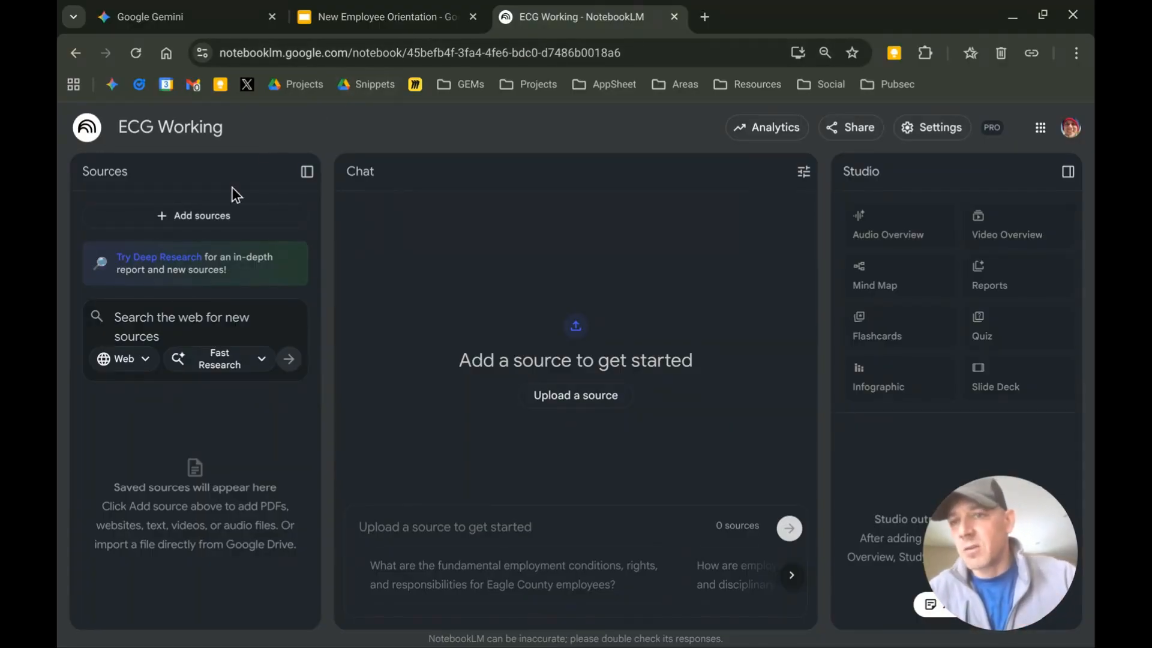
left_click(194, 216)
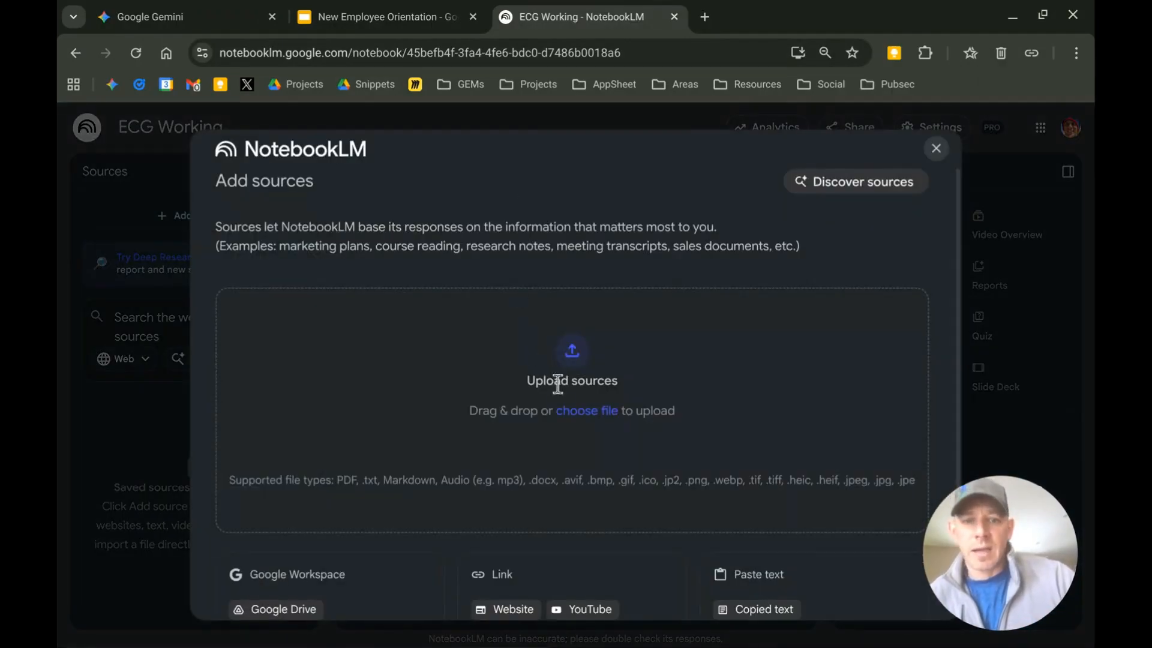
left_click(570, 411)
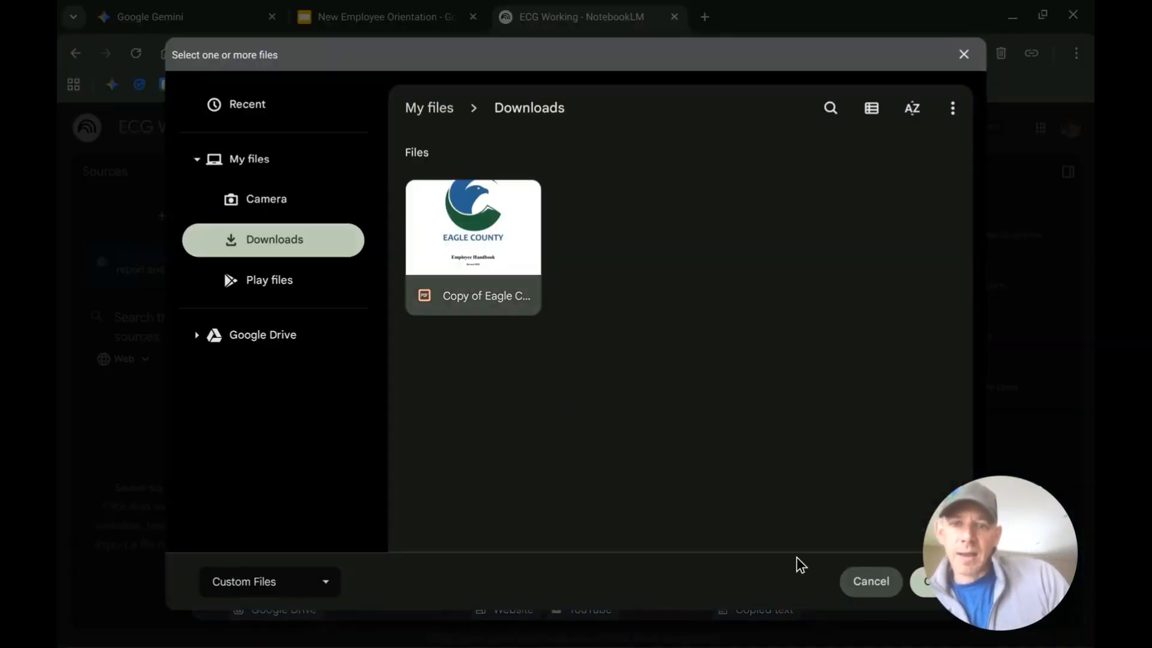
left_click(924, 591)
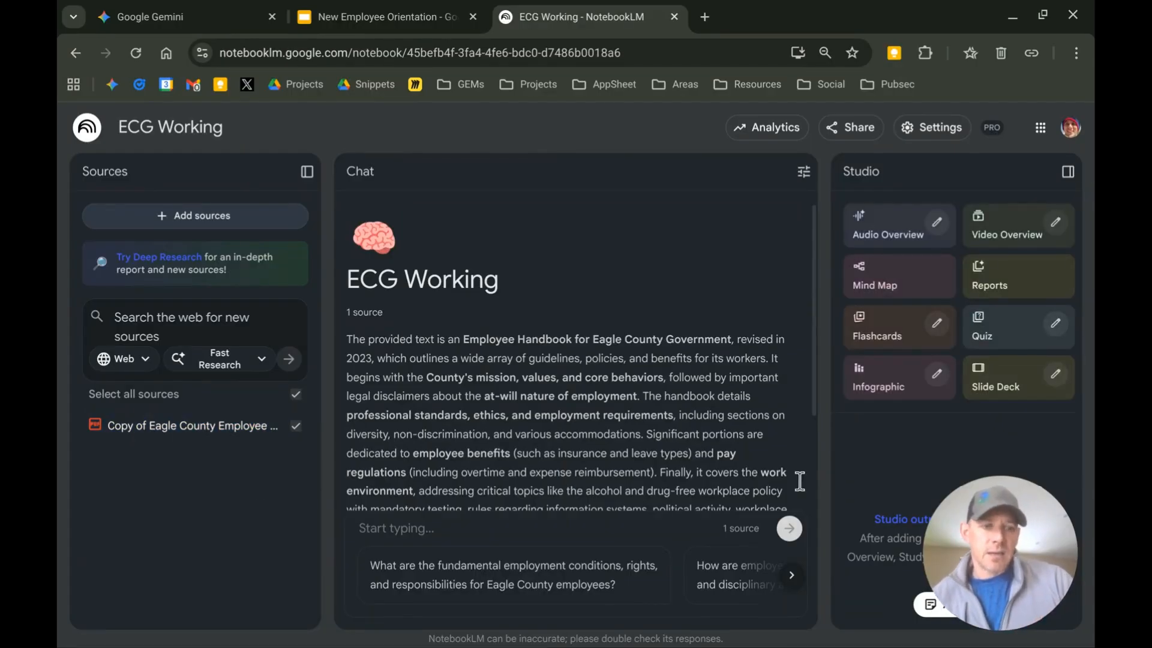
- Generate a customized slide deck with images of Eagle County, Colorado for a new employee orientation about the Eagle County Handbook
left_click(1055, 374)
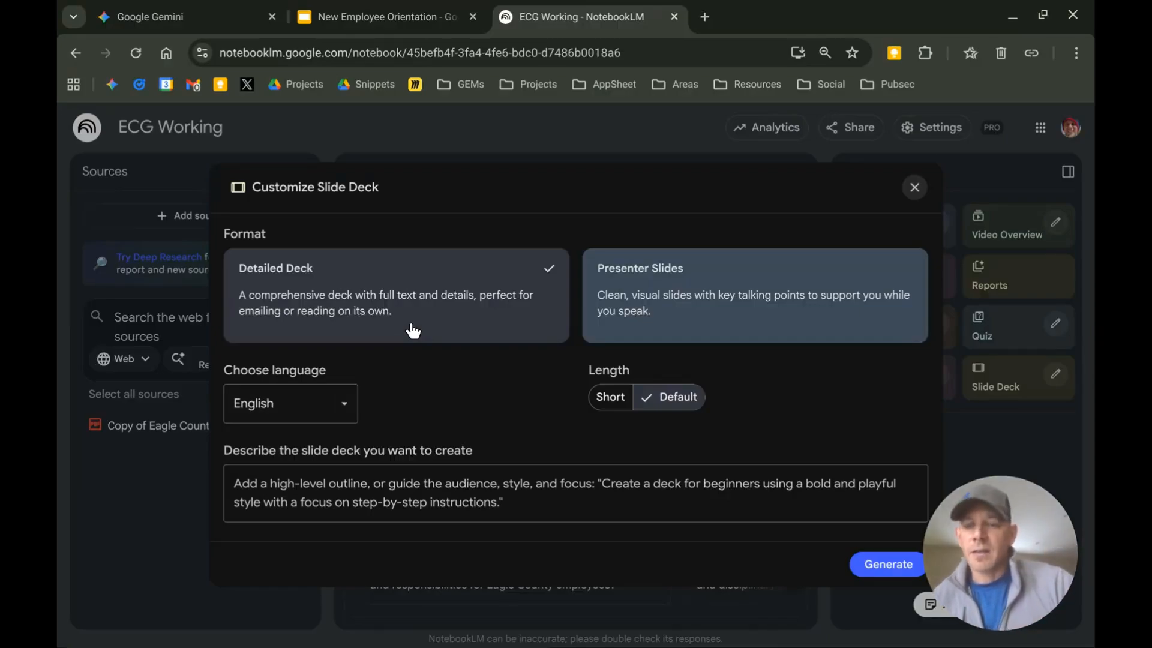
left_click(399, 480)
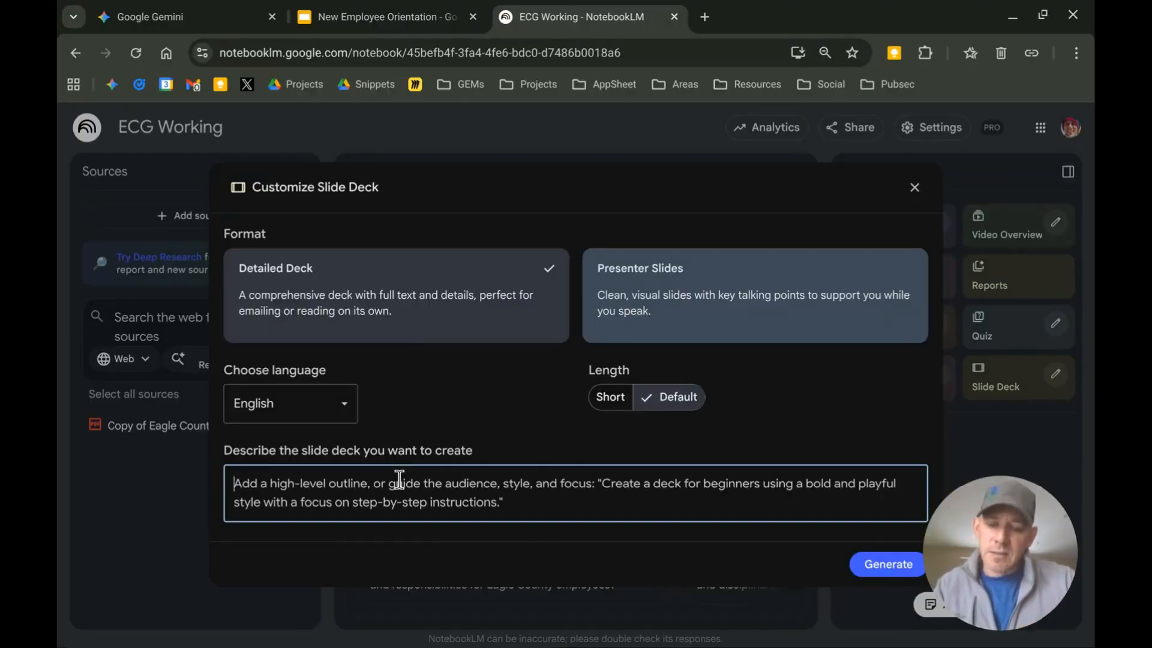
type("can you generate a slide deck with images of eagle county, Colorado for a new employee orientation using about the Eagle County Handbook?")
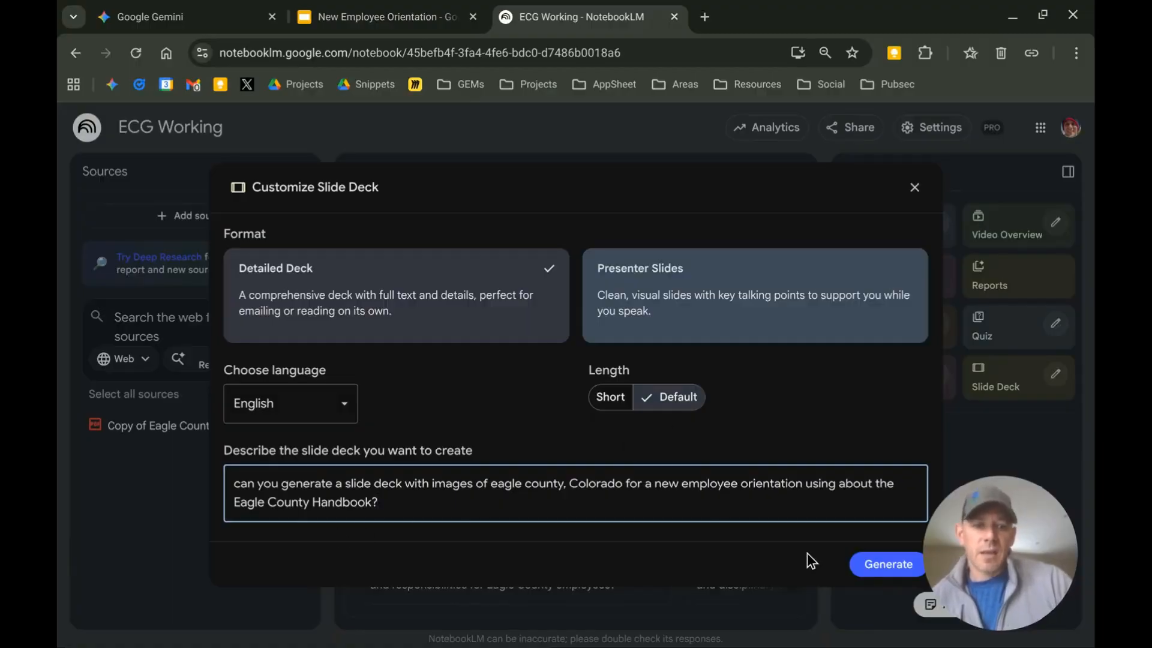
left_click(868, 567)
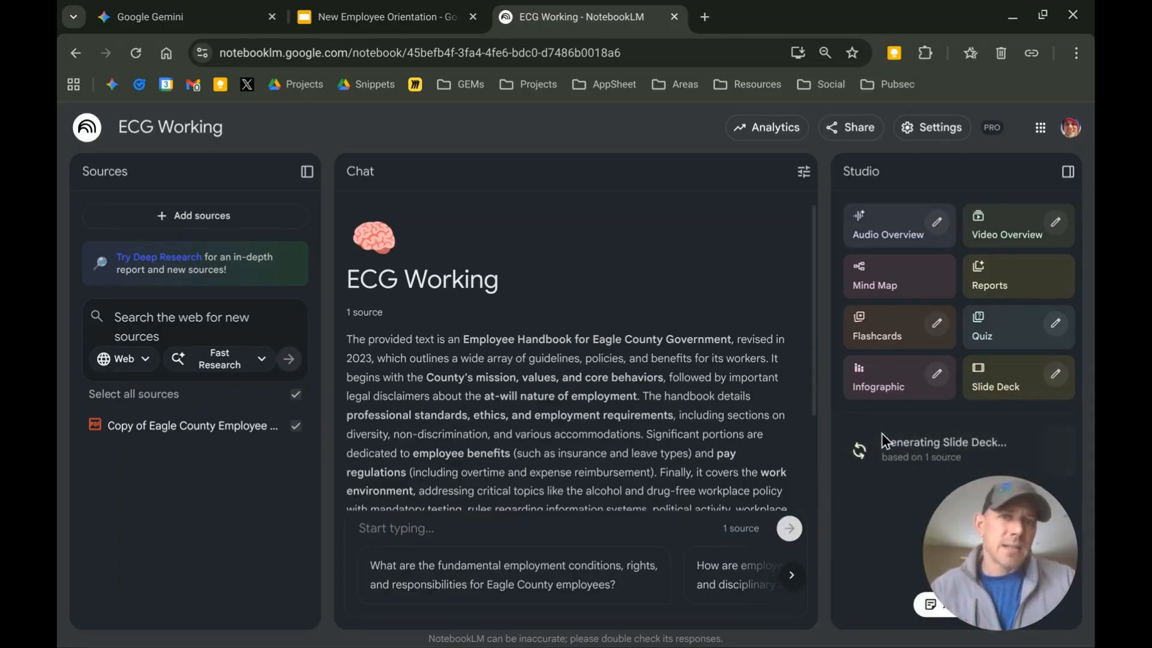
- Generate a Detailed infographic as a presentation handout, with images of Eagle County, Colorado for a new employee orientation about the Eagle County Handbook
left_click(937, 374)
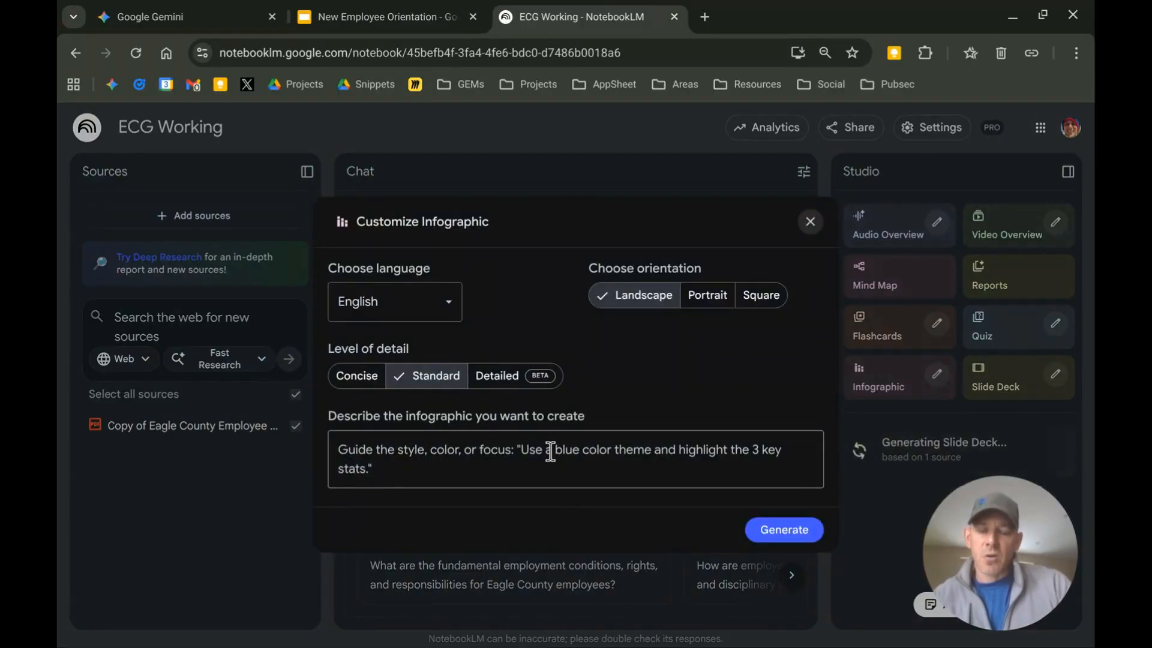
left_click(507, 378)
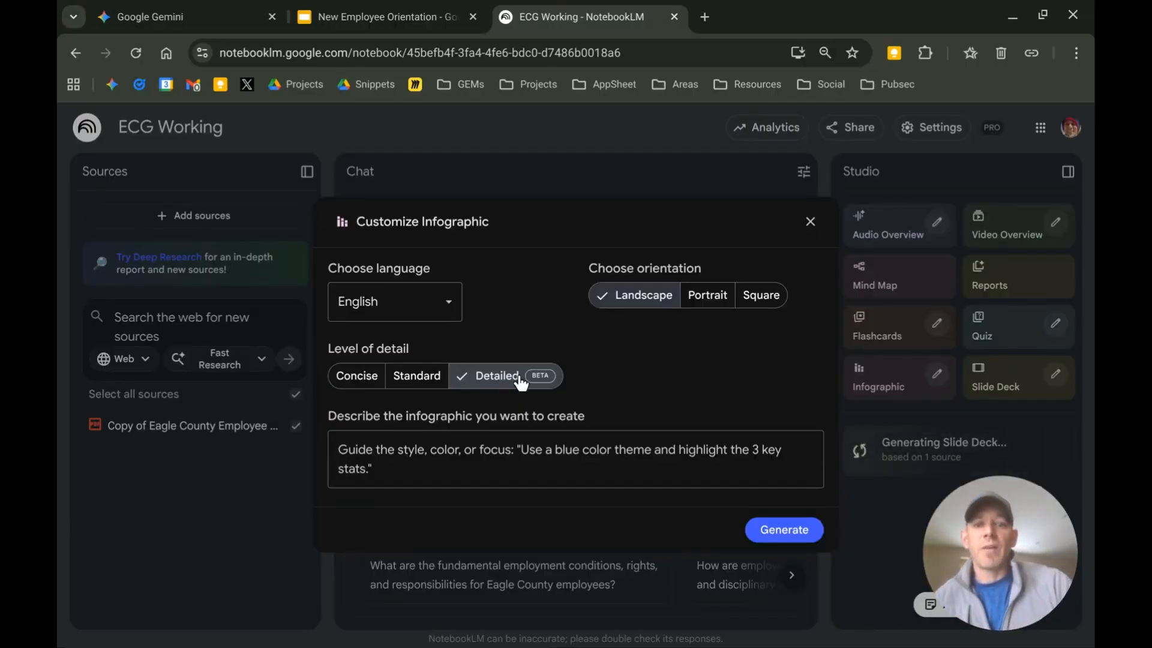
left_click(471, 454)
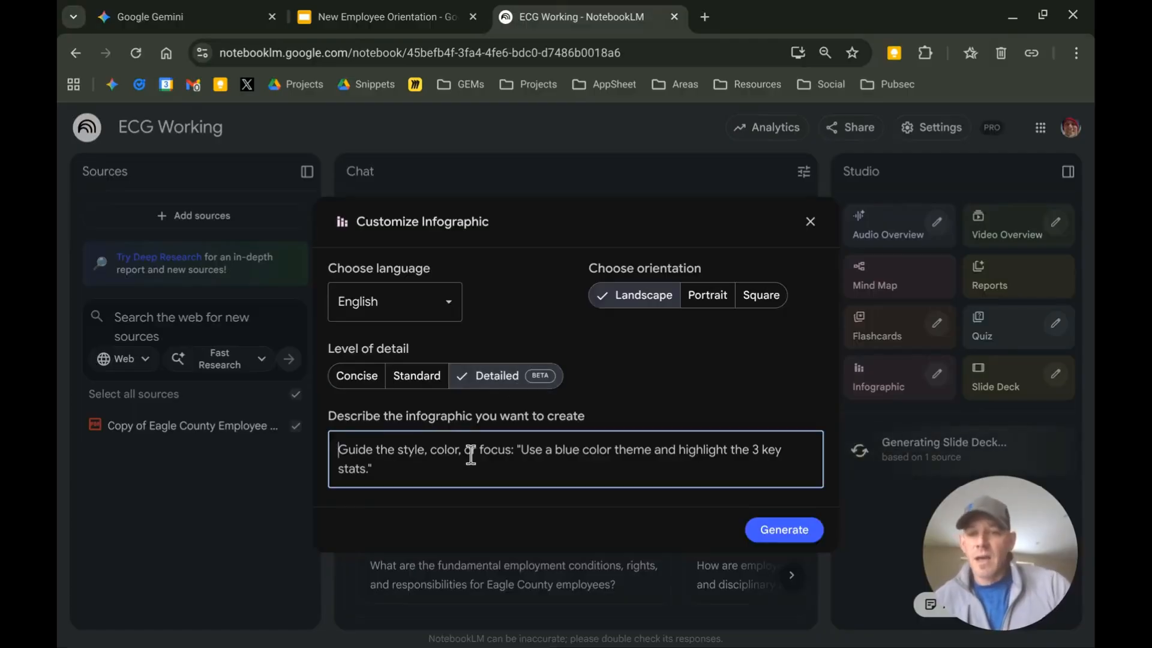
type("can you generate a slide deck with images of eagle county, Colorado for a new employee orientation using about the Eagle County Handbook?")
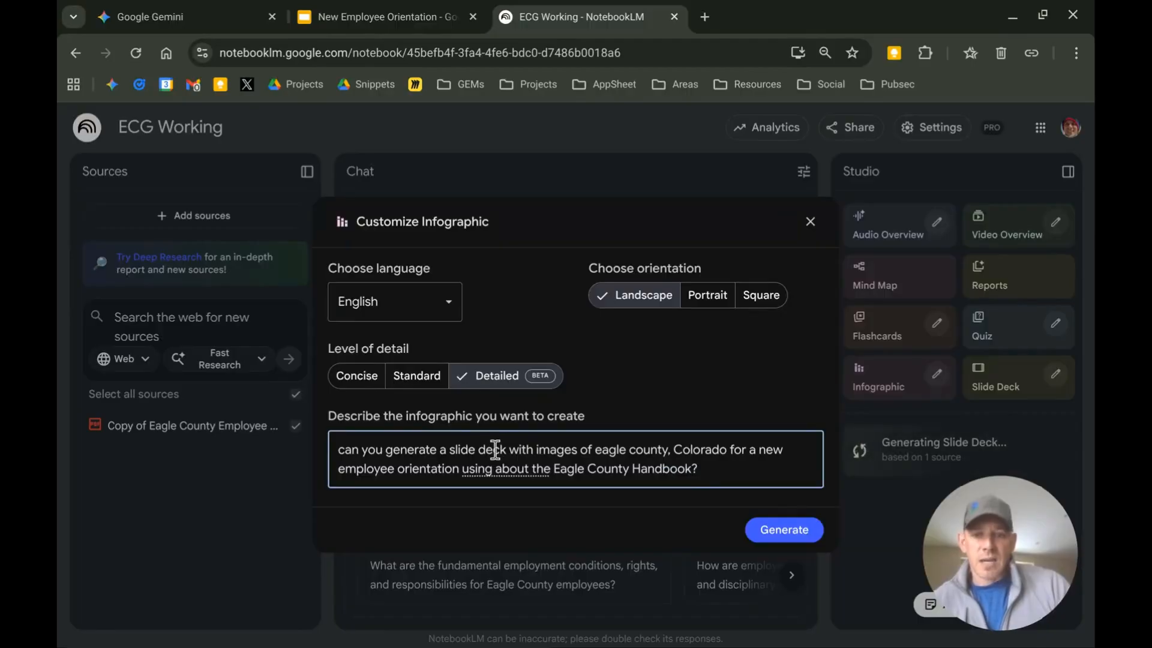
left_click_drag(506, 451, 451, 449)
type("infographic to")
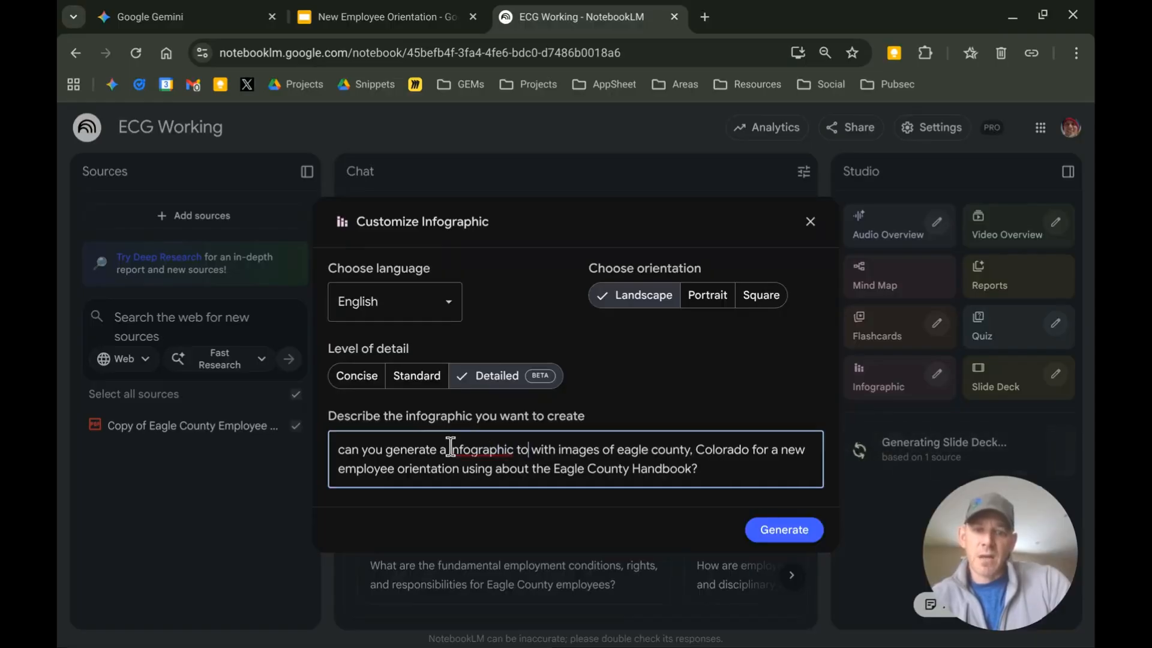
type(" use as a handout for the presentation")
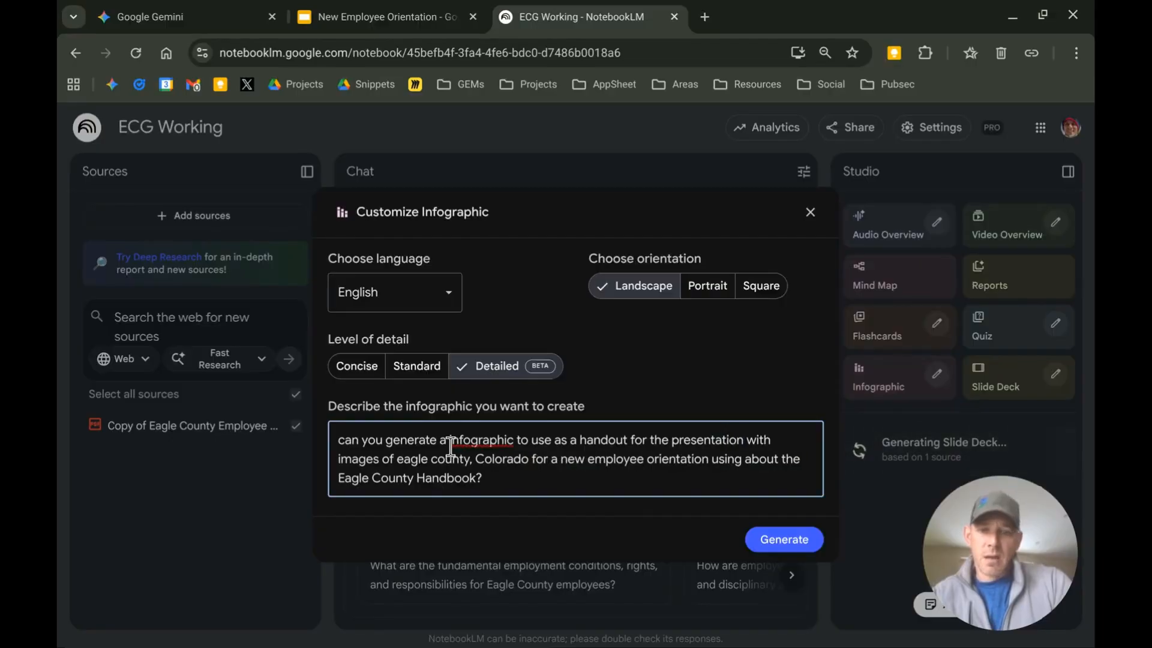
left_click(784, 539)
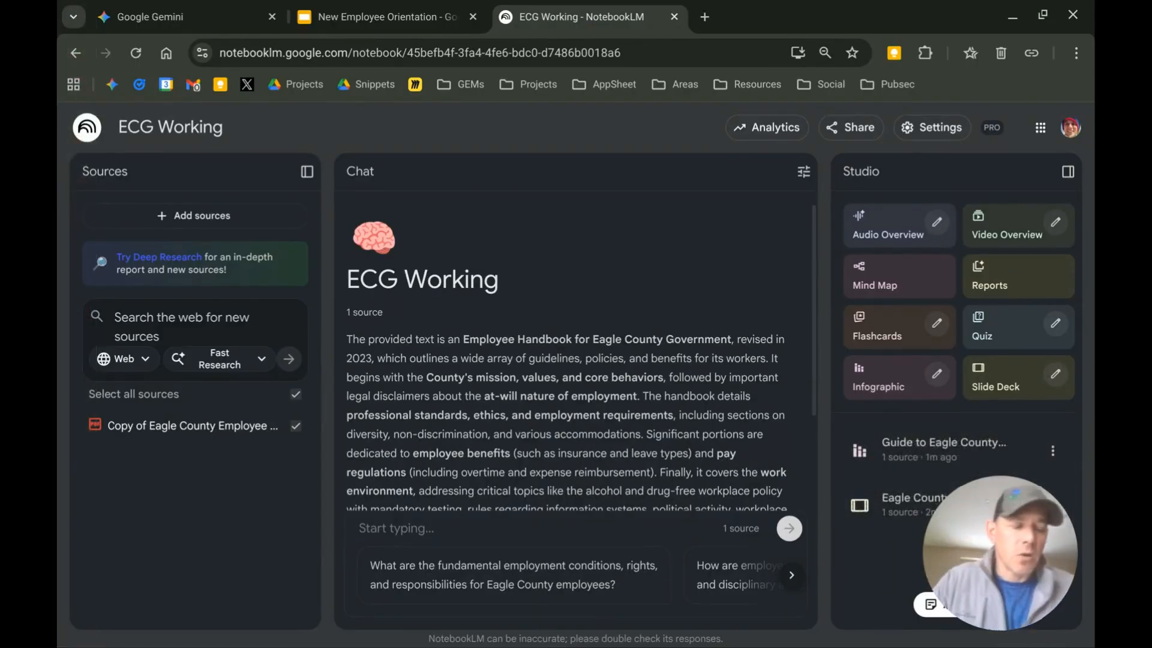
- Open the generated Eagle County Employee Handbook Orientation deck in the expanded view and review its slides up to Rewarding Your Contribution
left_click(896, 507)
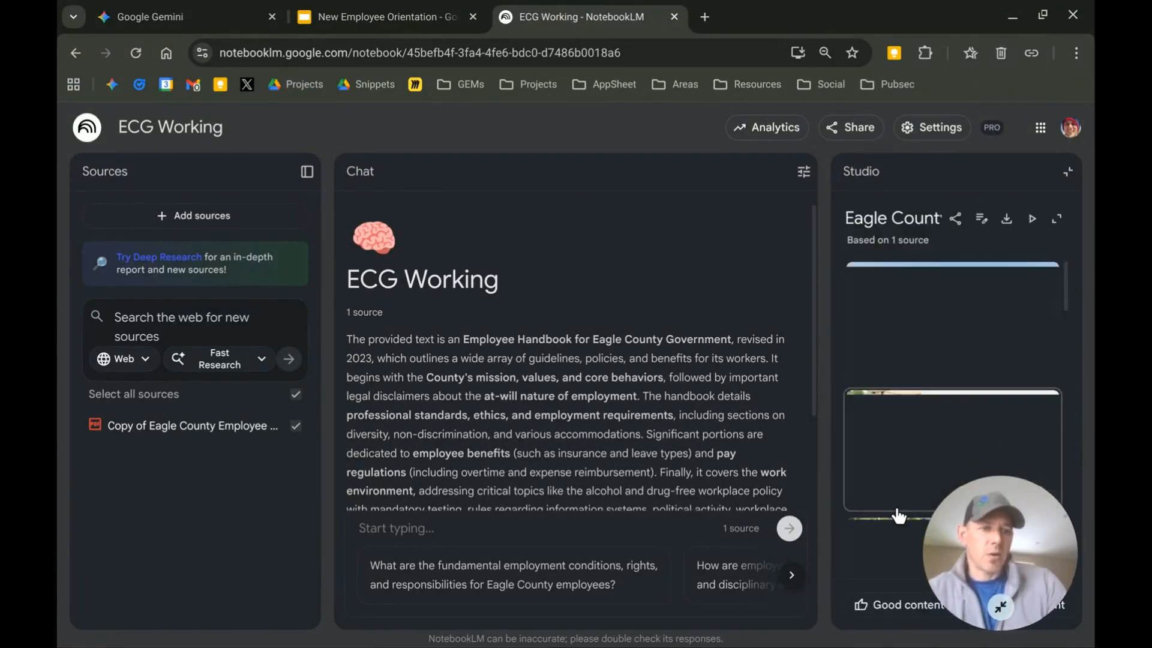
left_click(1056, 219)
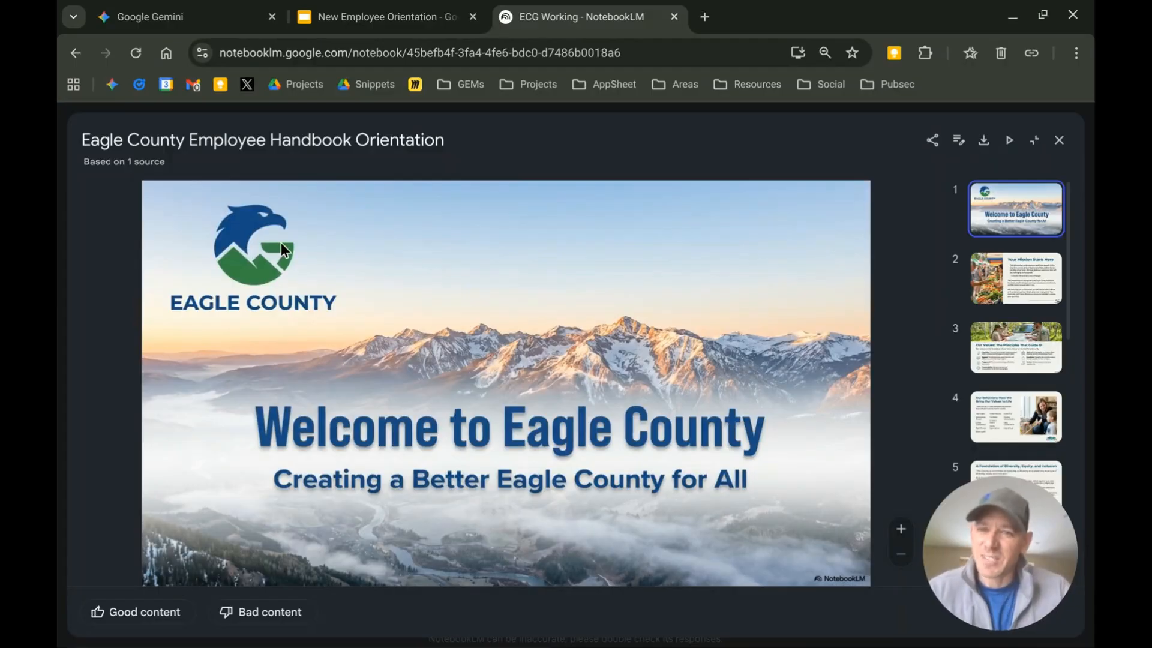
key("Right")
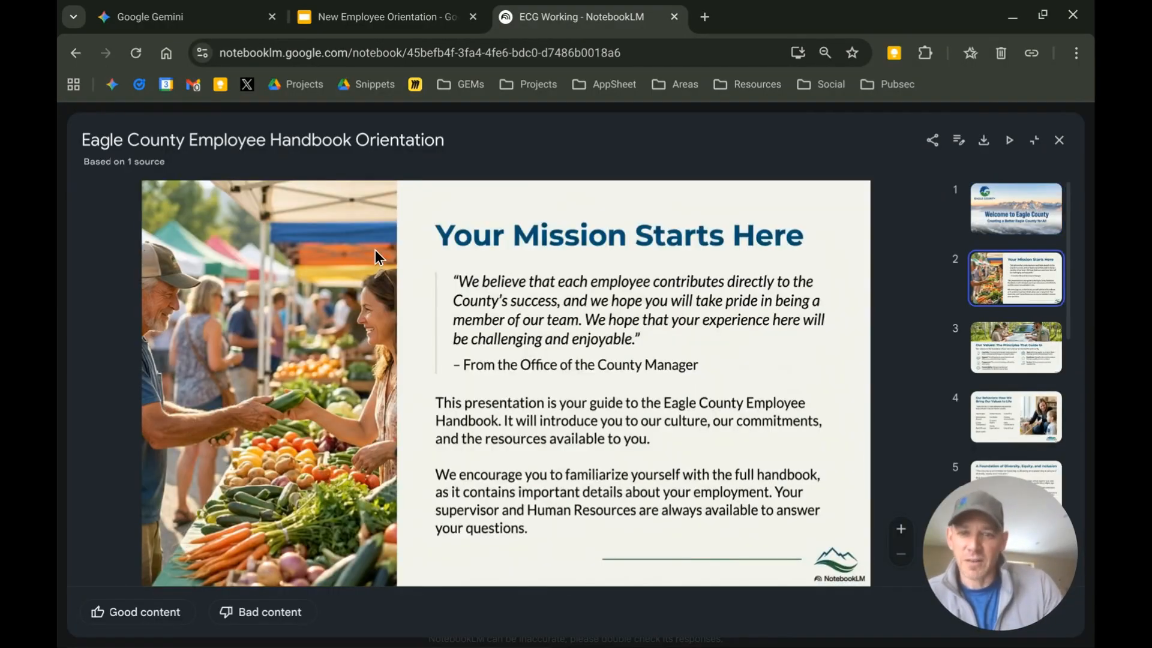
key("Right")
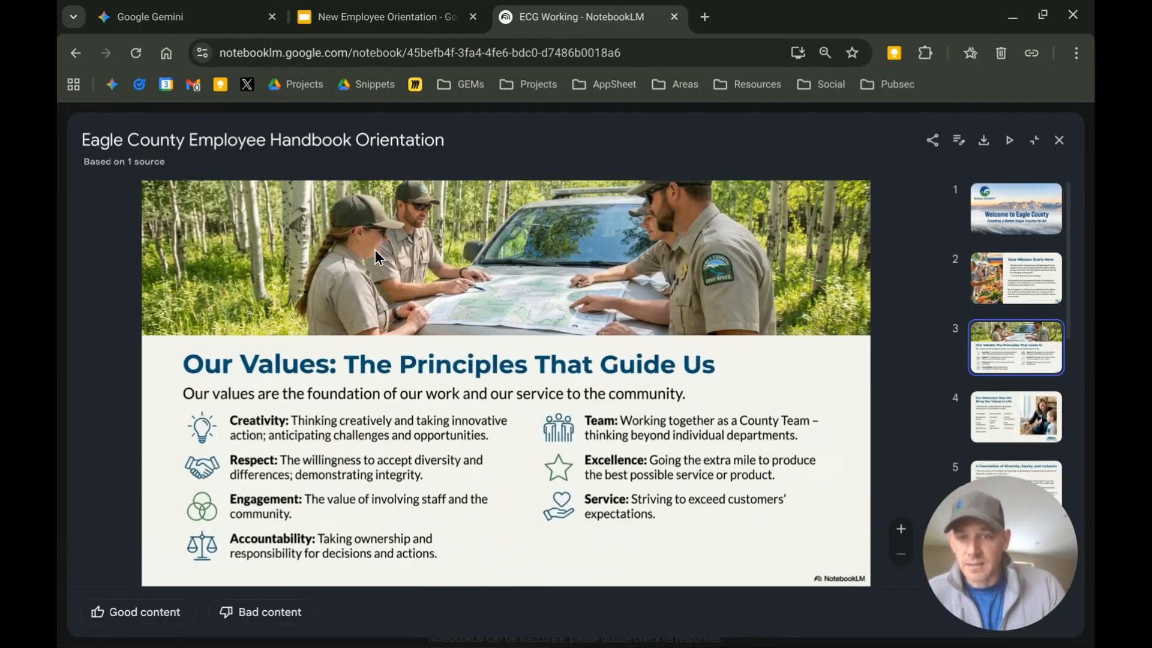
key("Right")
key("Right")
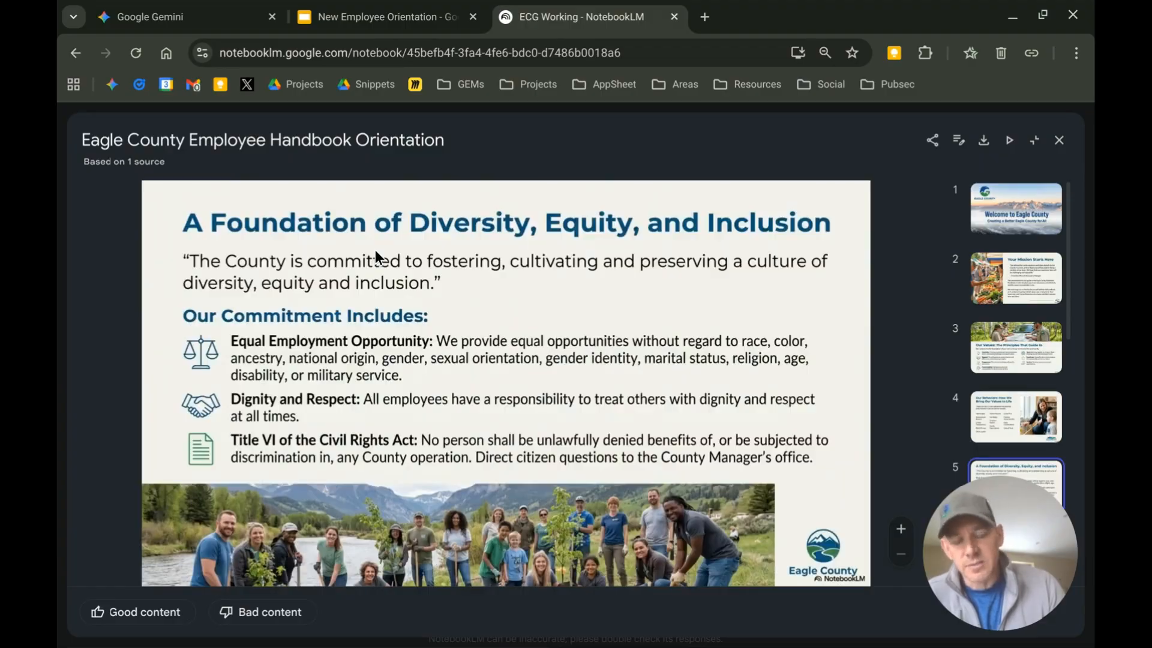
key("Right")
key("Right")
key("Right")
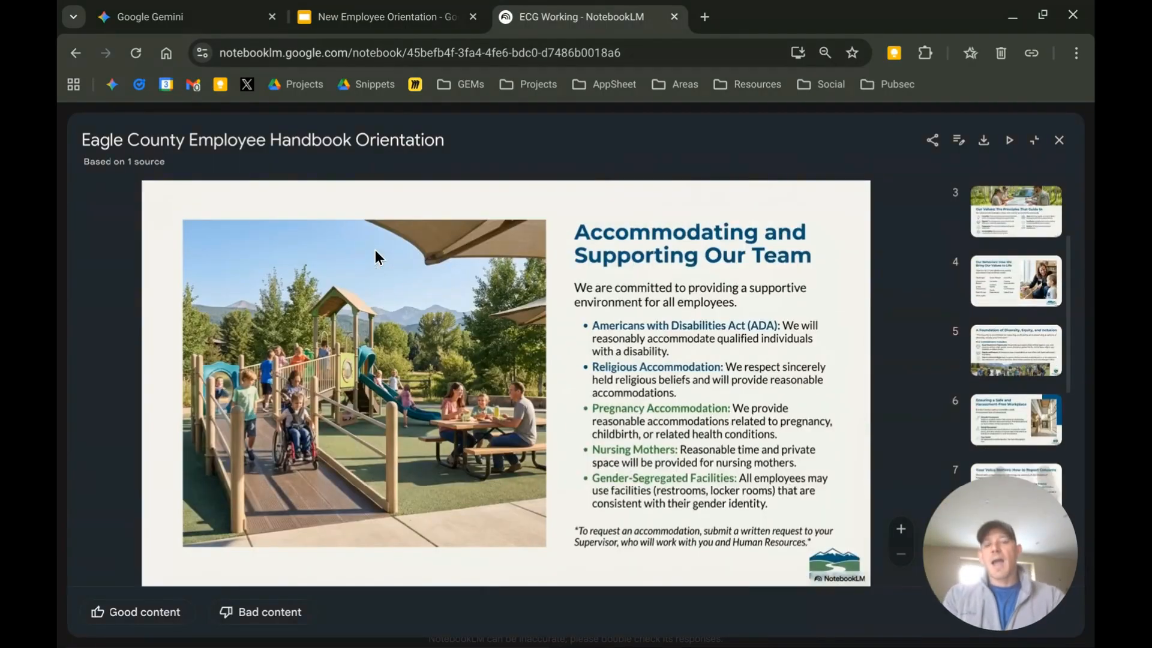
key("Right")
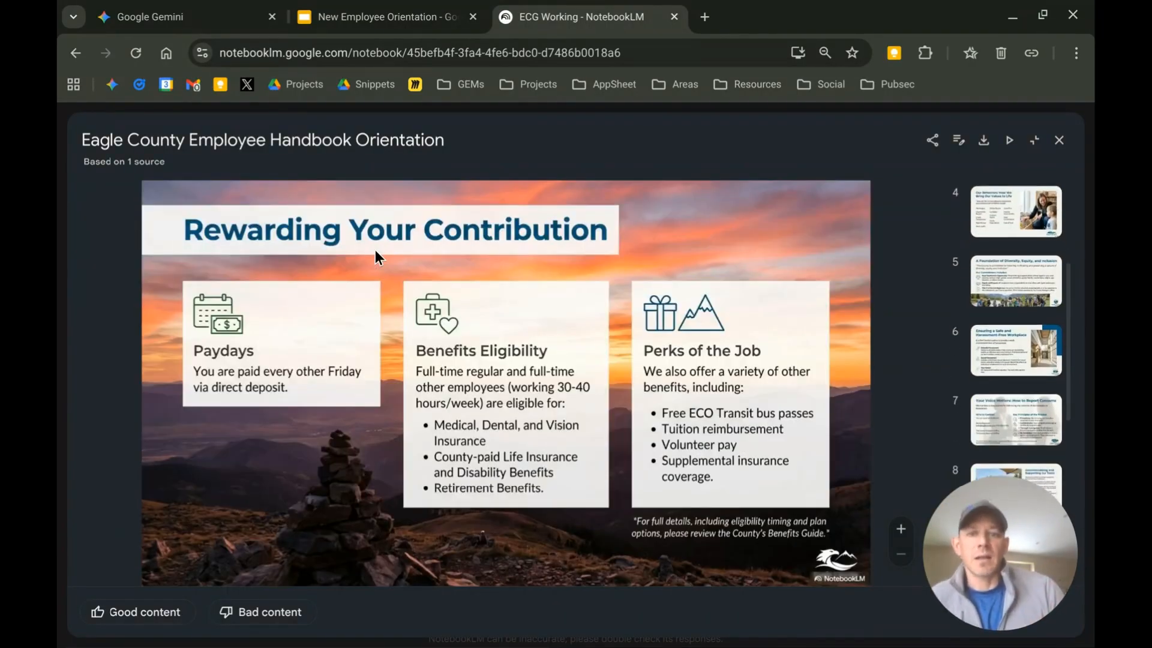